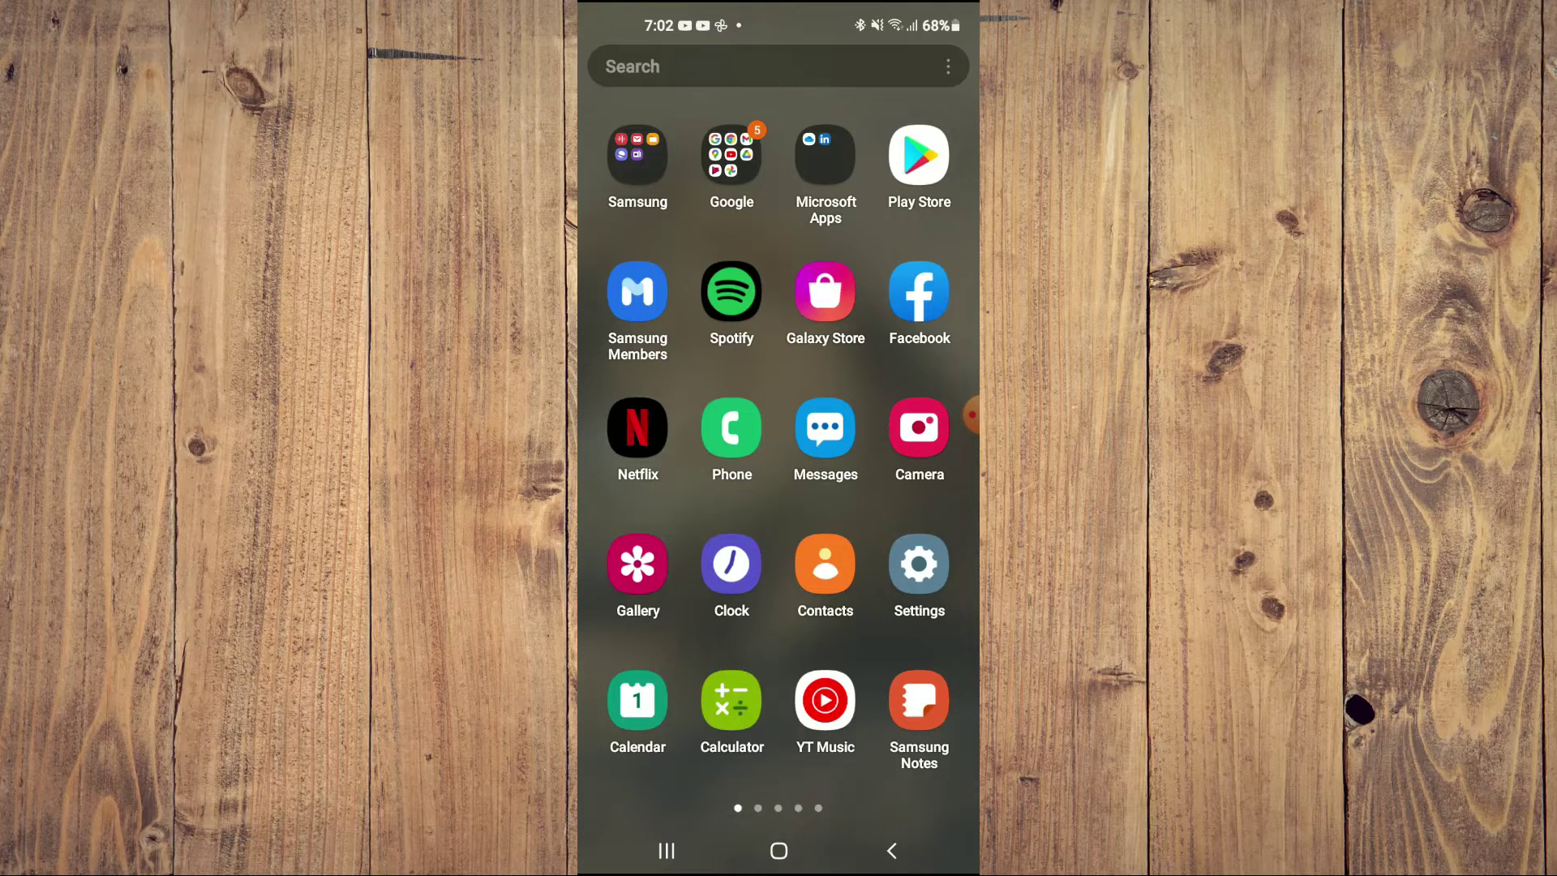
Go from Settings through Connections and Bluetooth to the JBL Charge 5 speaker's details page
click(918, 564)
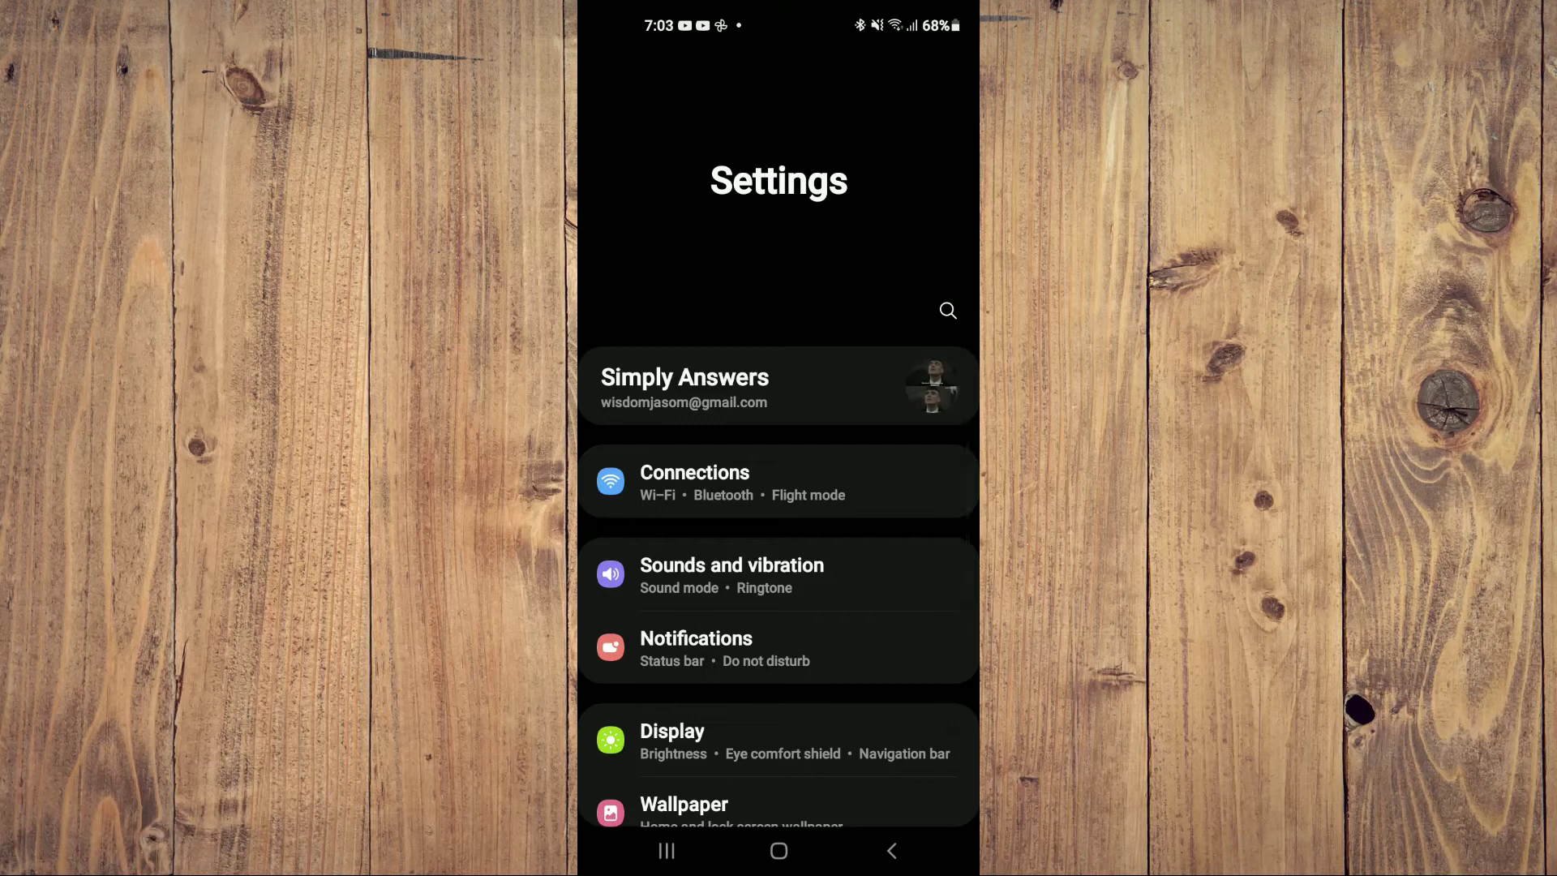
click(779, 482)
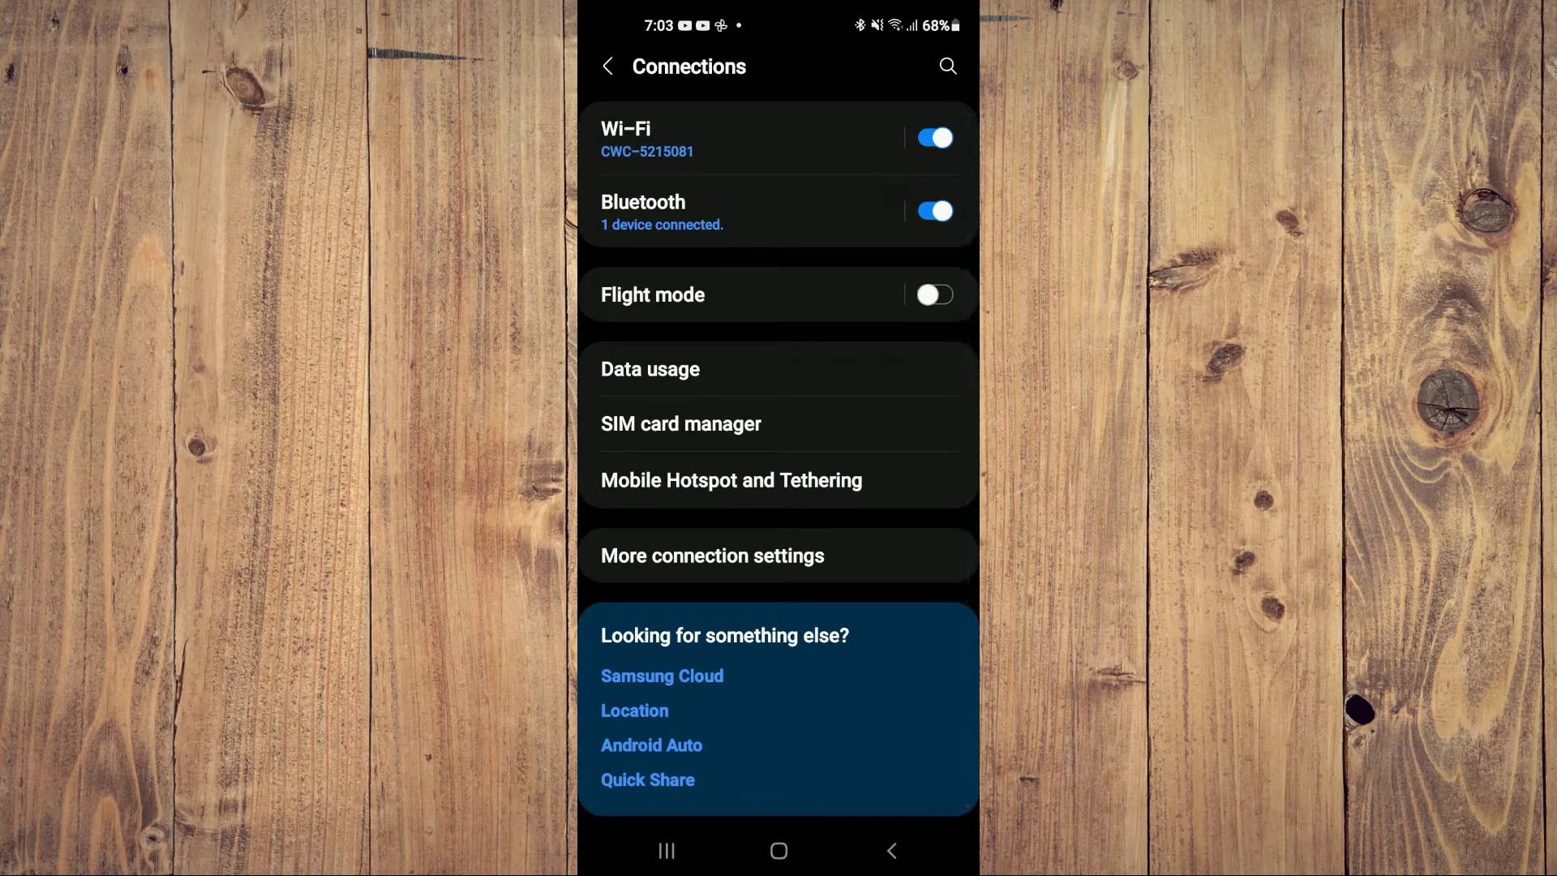
scroll(778, 487, down, 1)
click(743, 202)
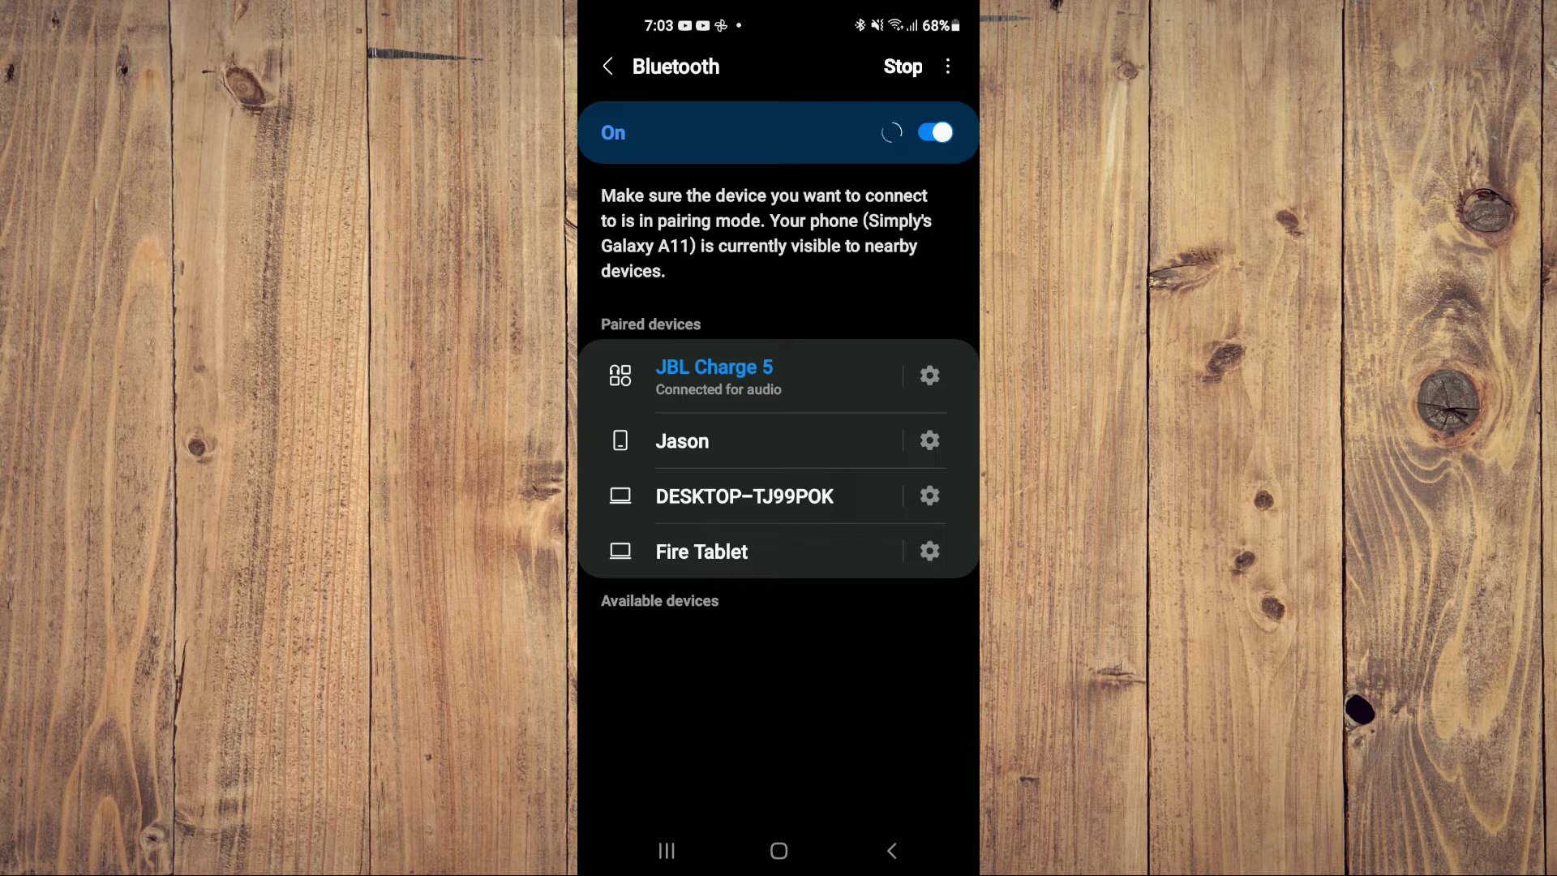
click(929, 375)
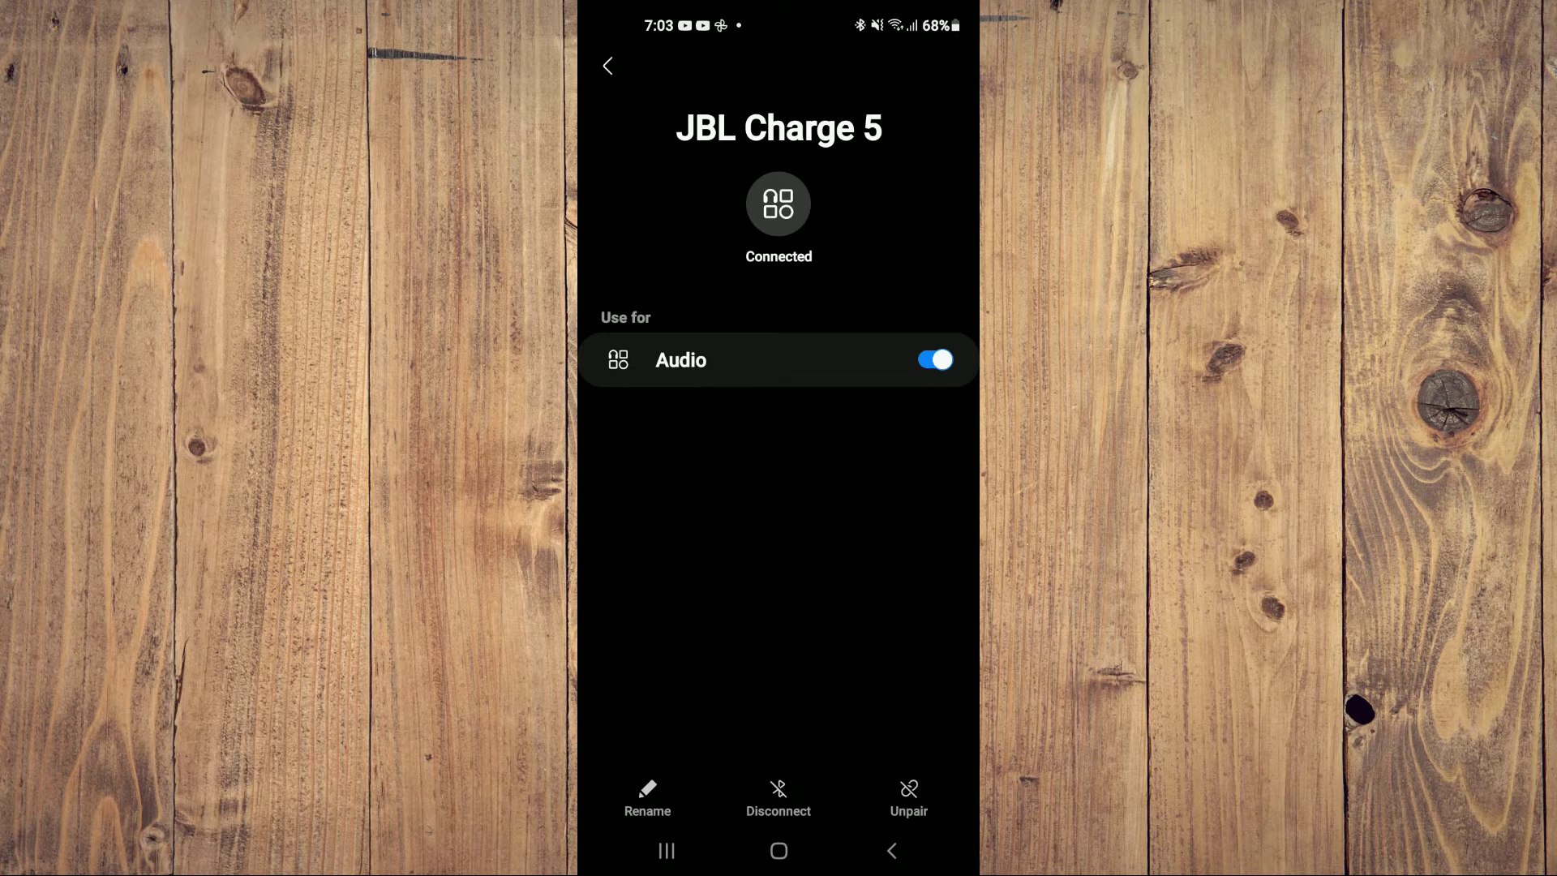
Replace 'Charge 5' with 'test' in the speaker name and confirm the new name 'JBL test'
click(647, 797)
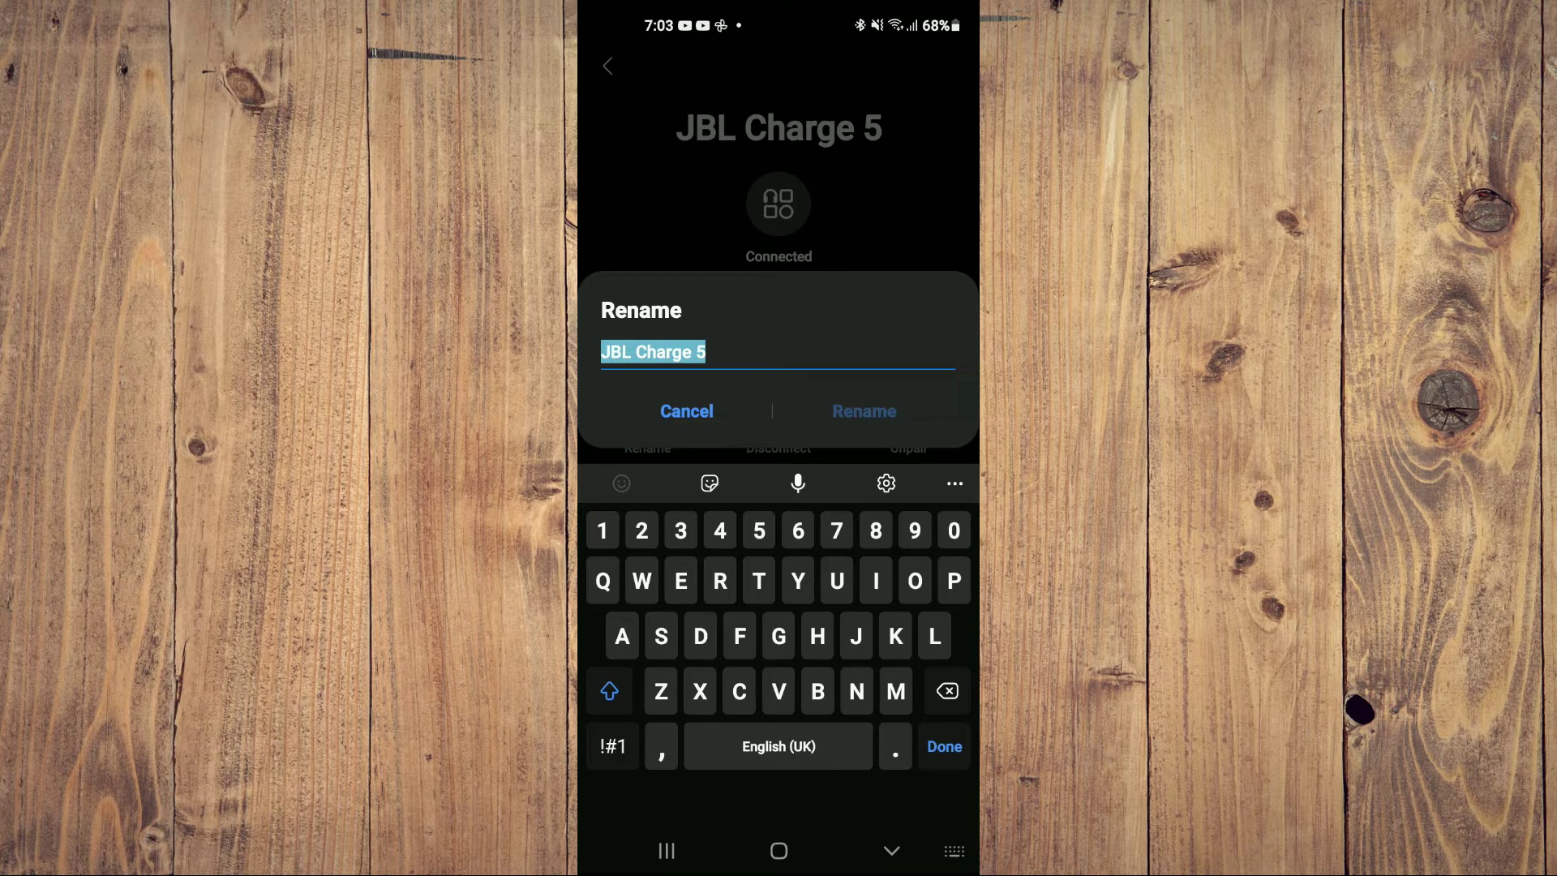
click(730, 352)
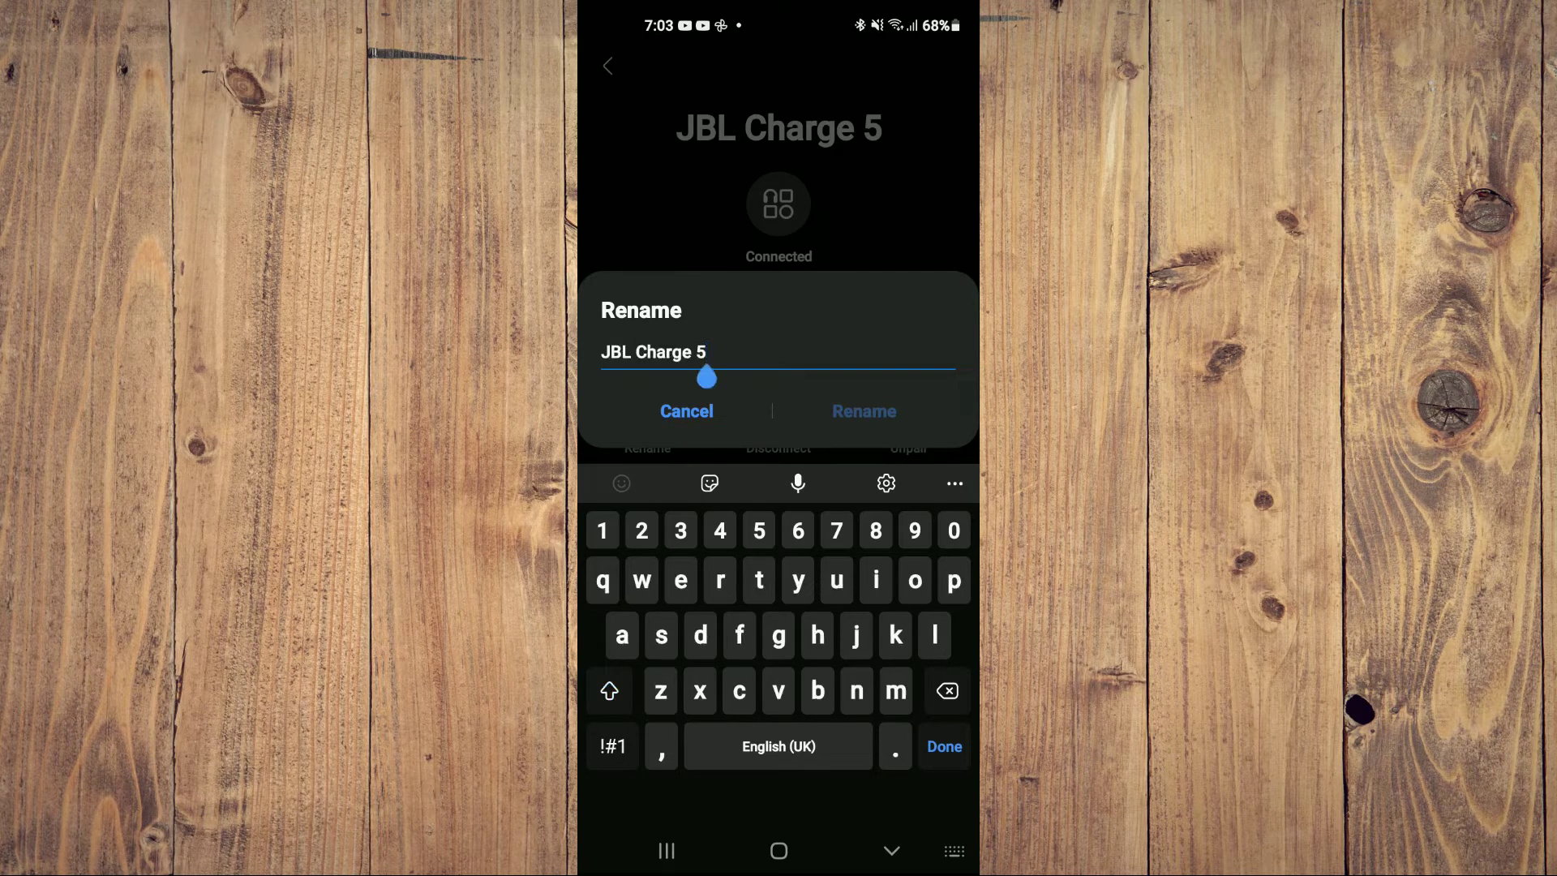
click(948, 690)
click(947, 691)
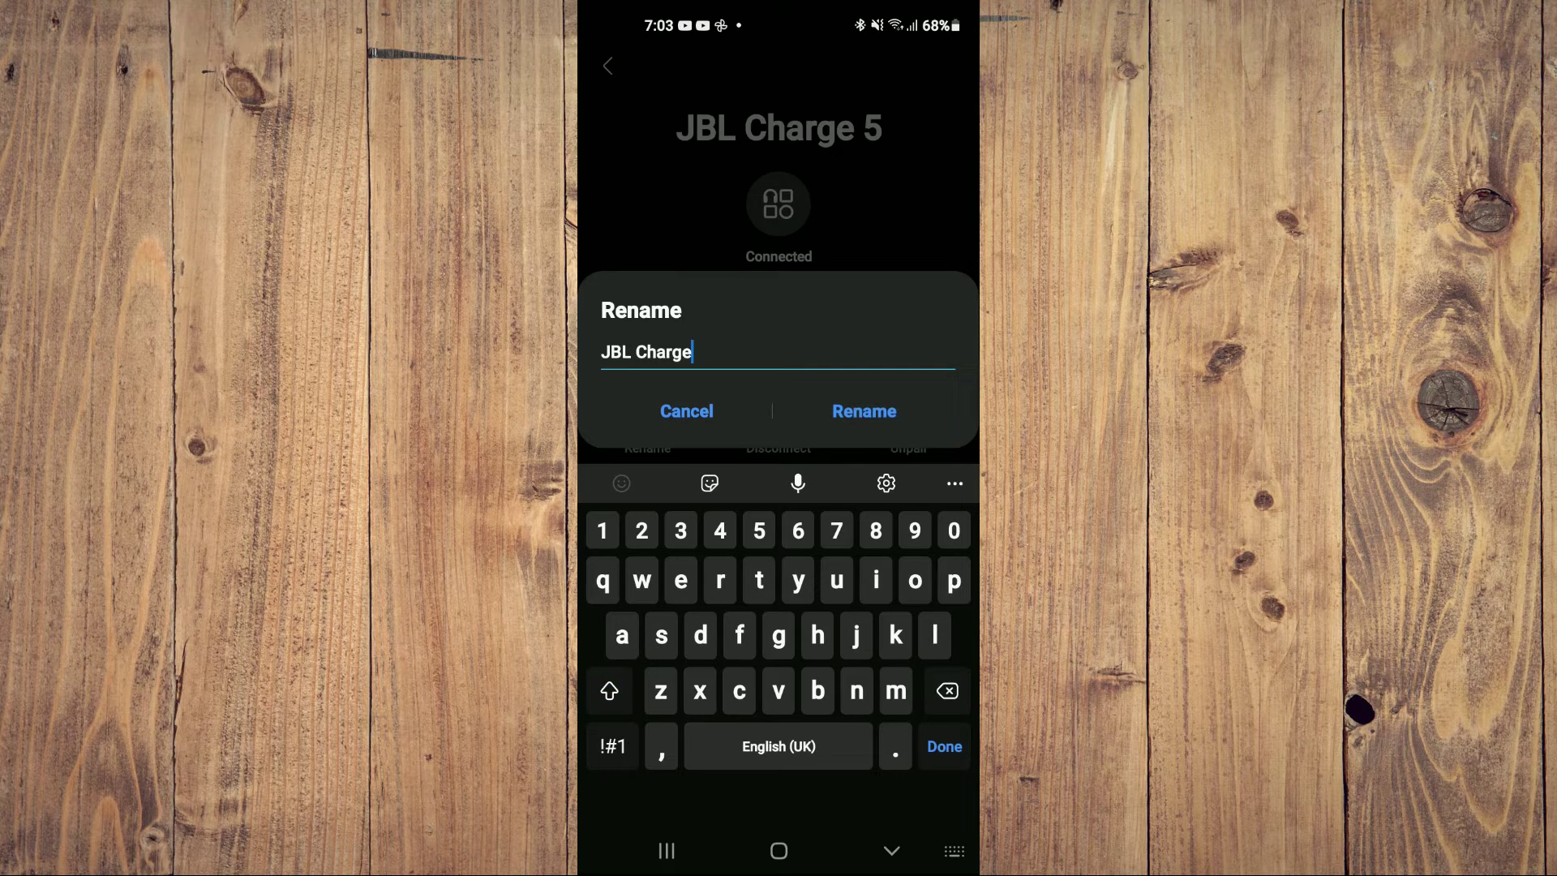
click(947, 691)
click(947, 691)
click(947, 690)
click(947, 691)
click(758, 581)
click(680, 580)
click(660, 635)
click(758, 580)
click(864, 412)
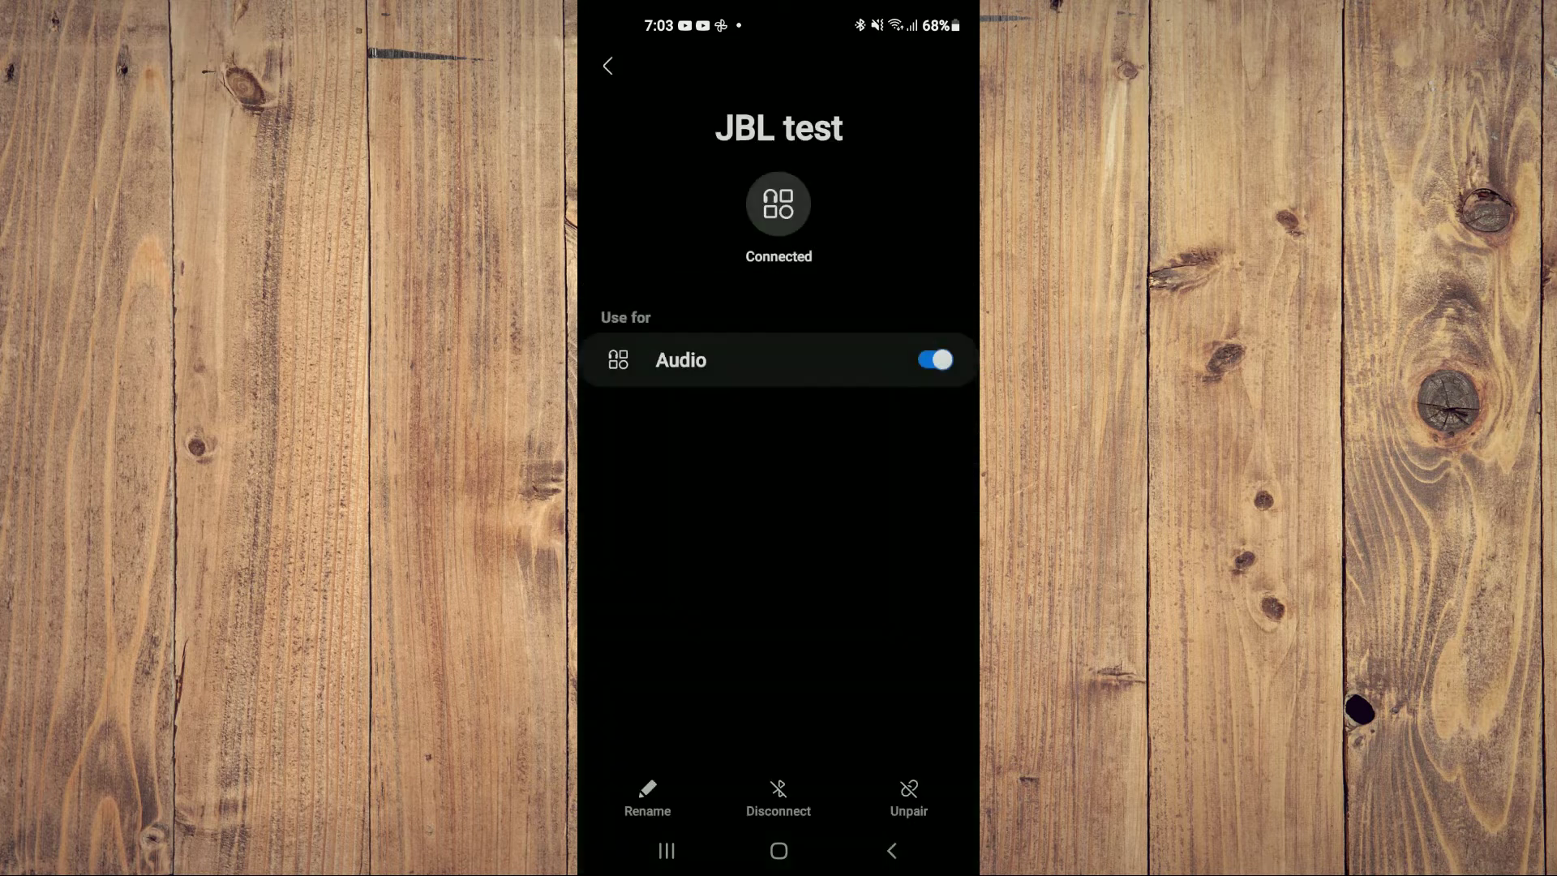
Back out past the Bluetooth list showing 'JBL test' and Connections to the main Settings menu
click(891, 850)
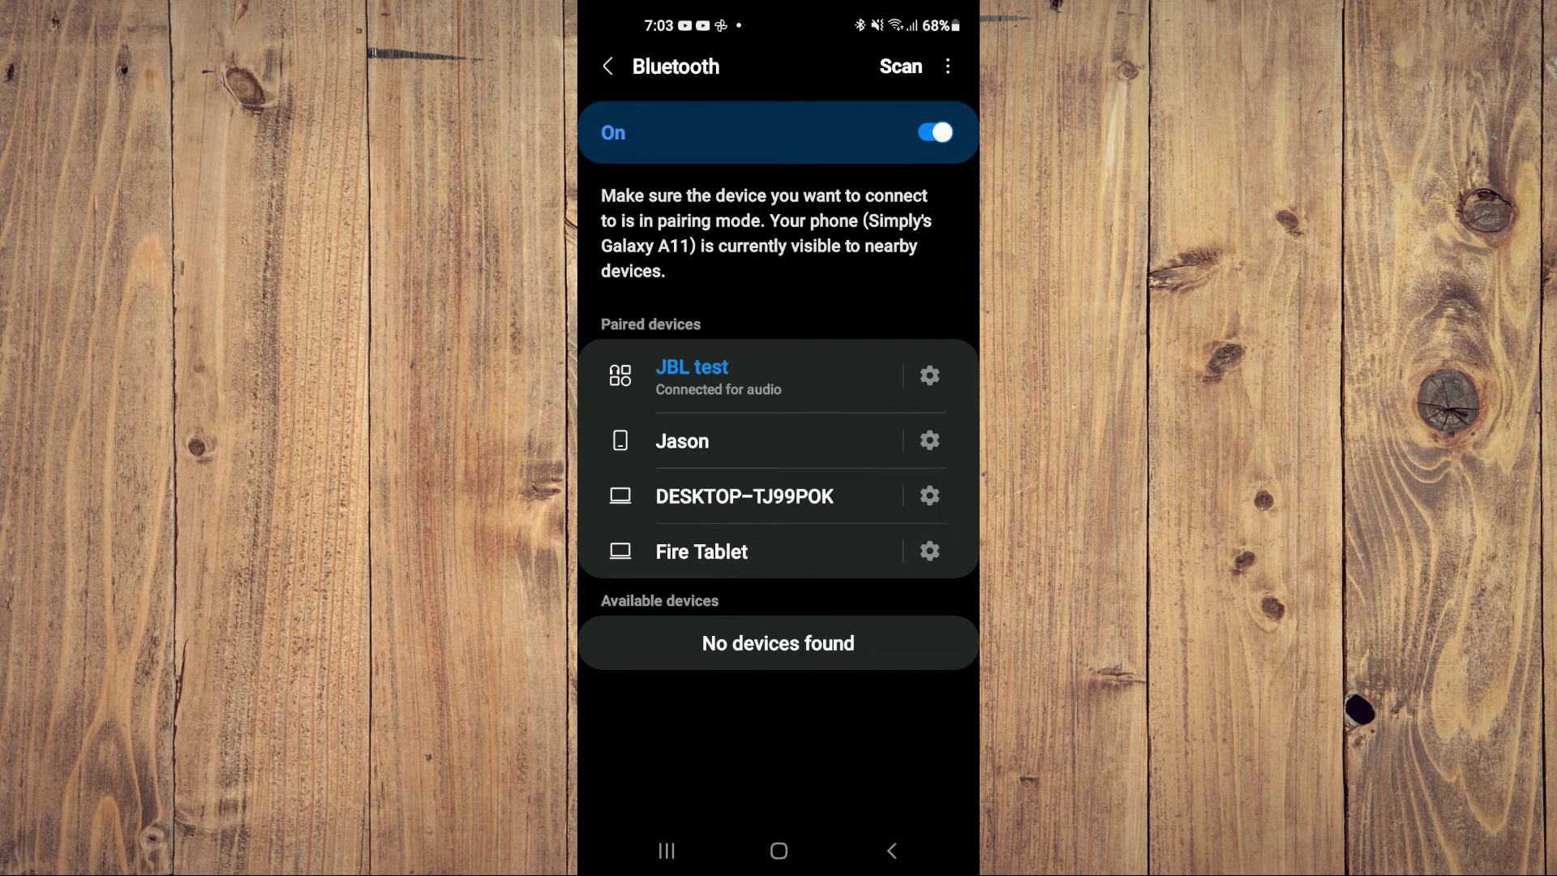
click(891, 850)
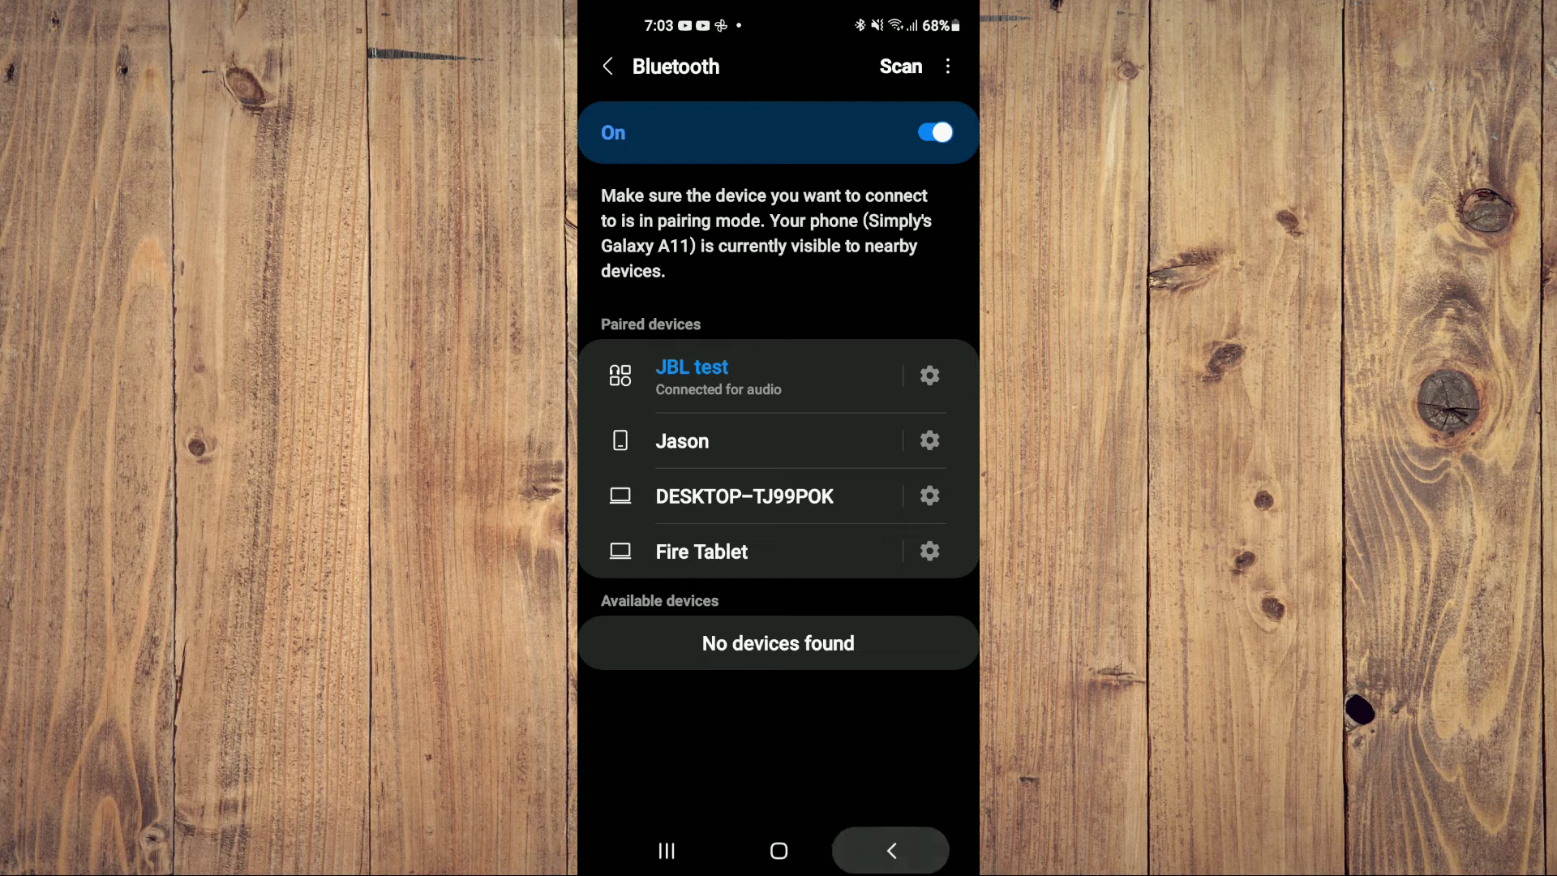
click(891, 850)
click(892, 851)
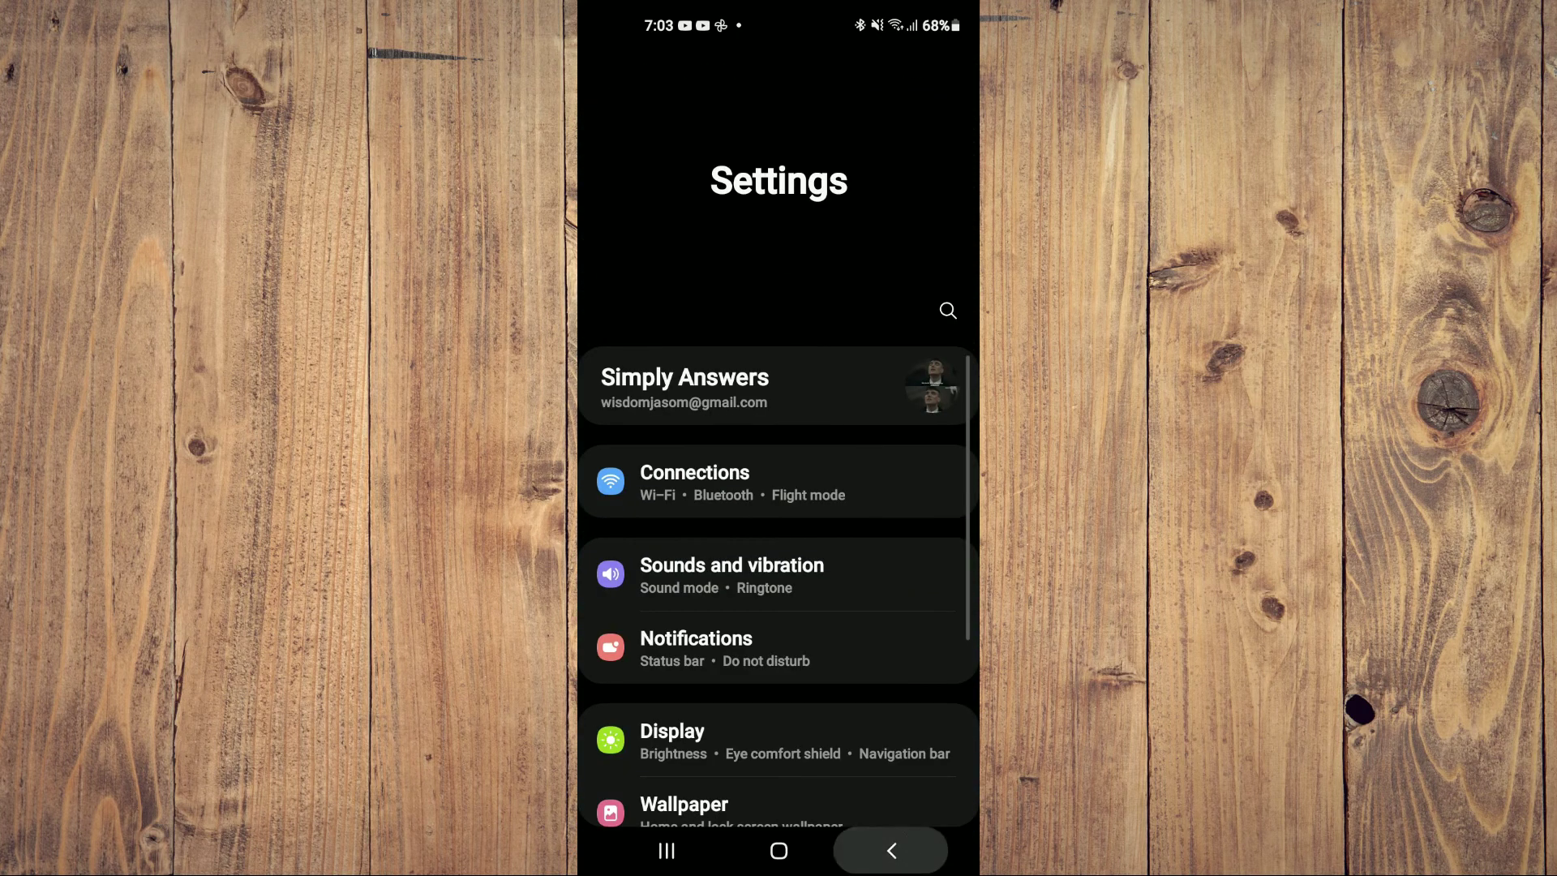